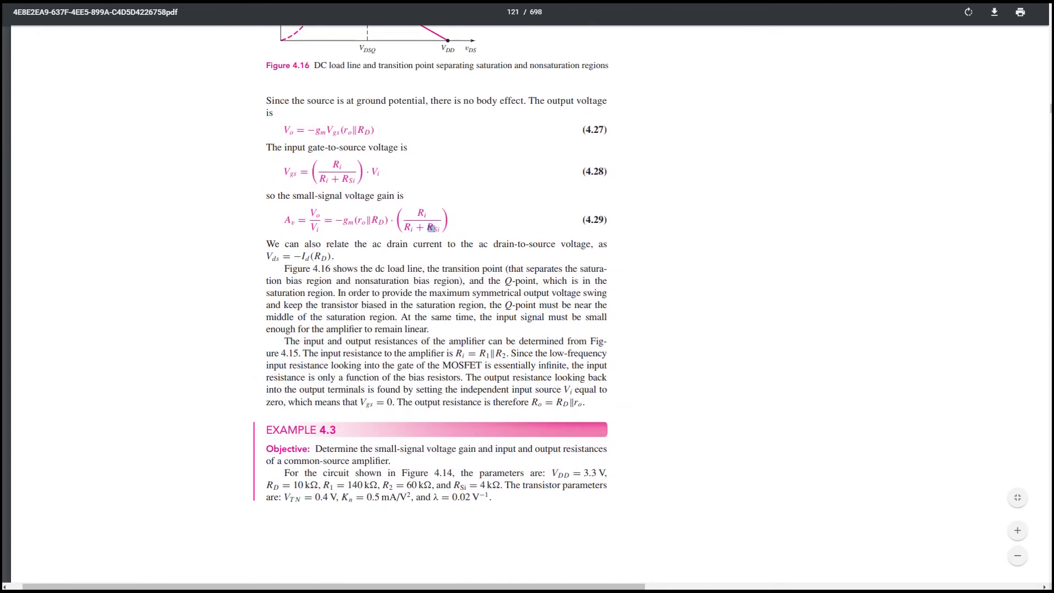
# Review the basic common-source amplifier section of the textbook, from Figure 4.14 through the gain equations and Example 4.3 to Design Example 4.4
pyautogui.scroll(15, 431, 228)
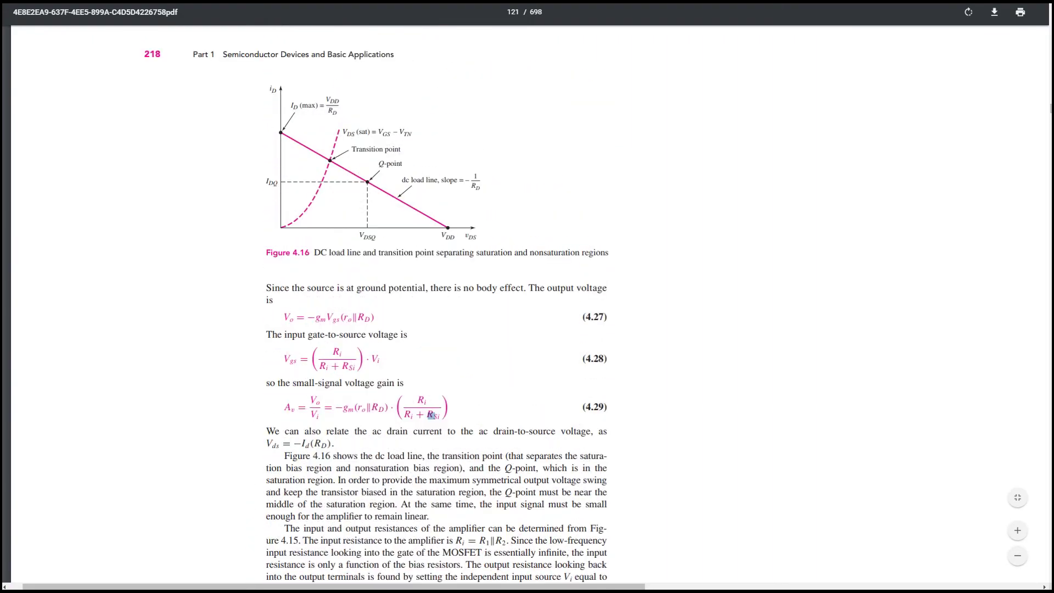
pyautogui.scroll(5, 432, 227)
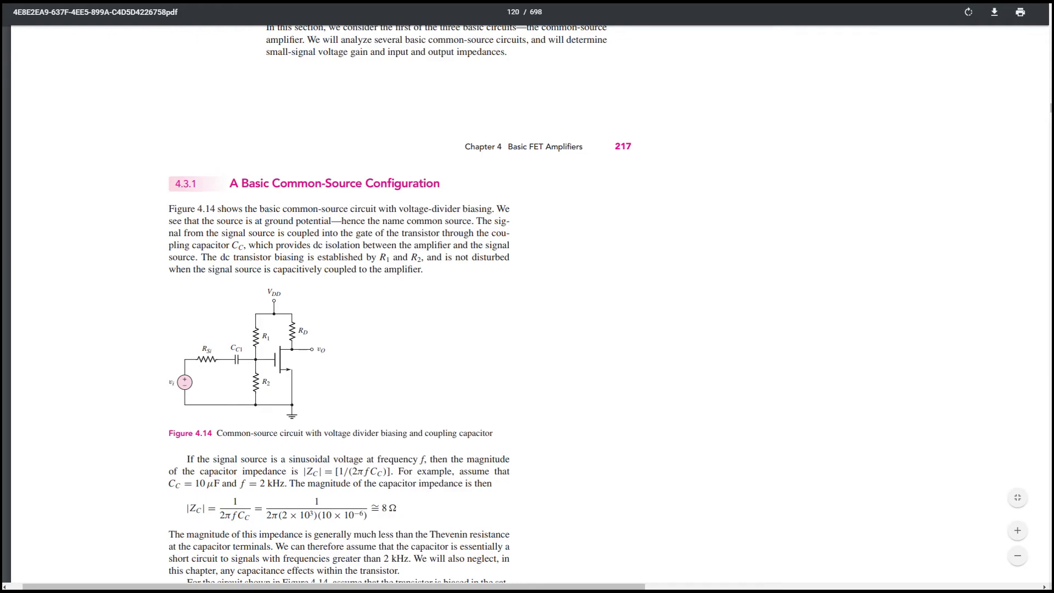
pyautogui.scroll(-9, 400, 304)
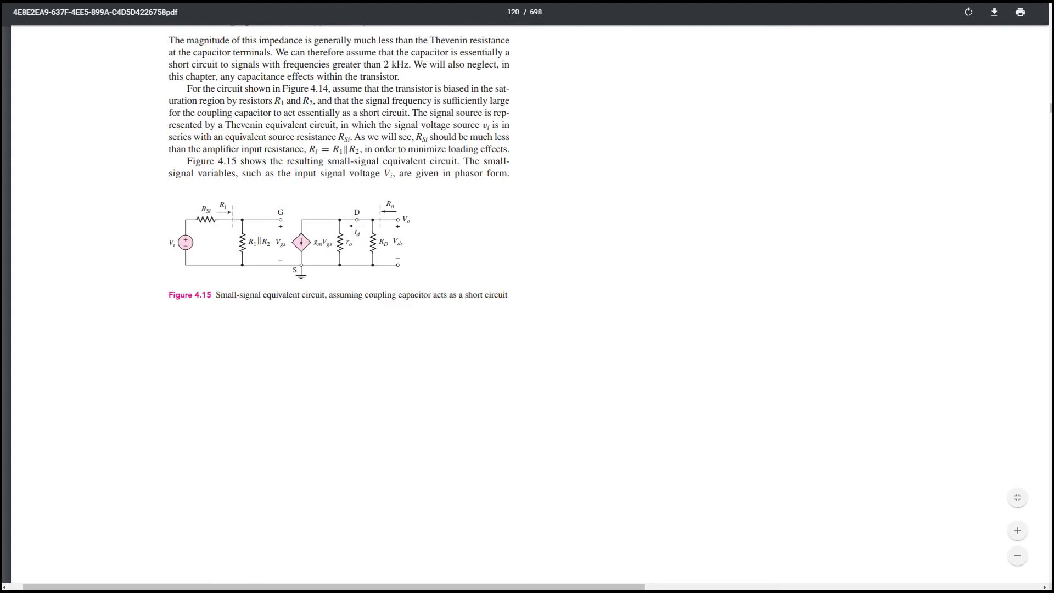
pyautogui.scroll(5, 340, 302)
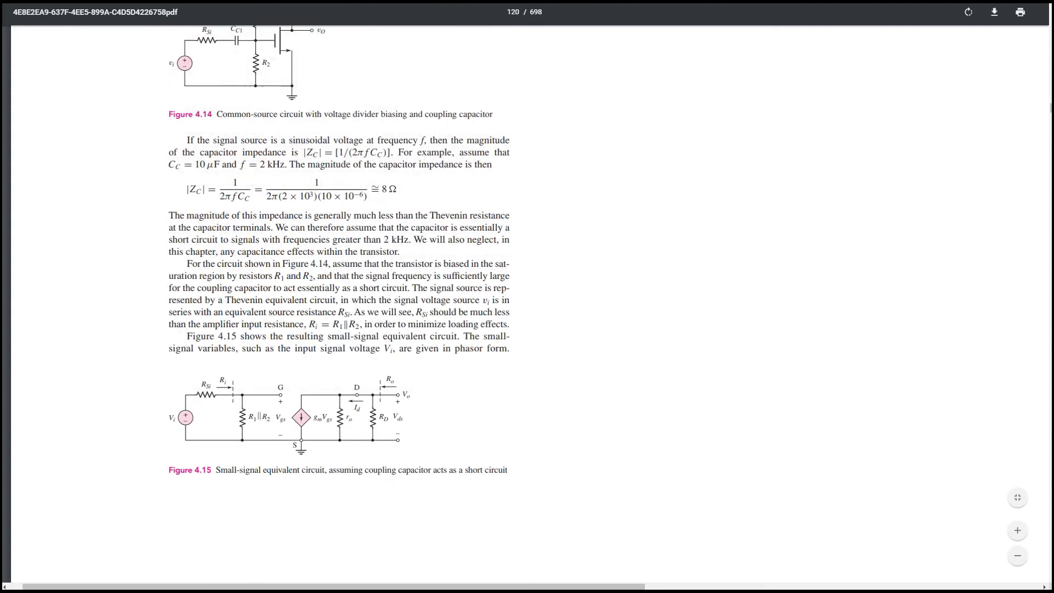
pyautogui.scroll(-14, 339, 302)
pyautogui.scroll(-11, 431, 172)
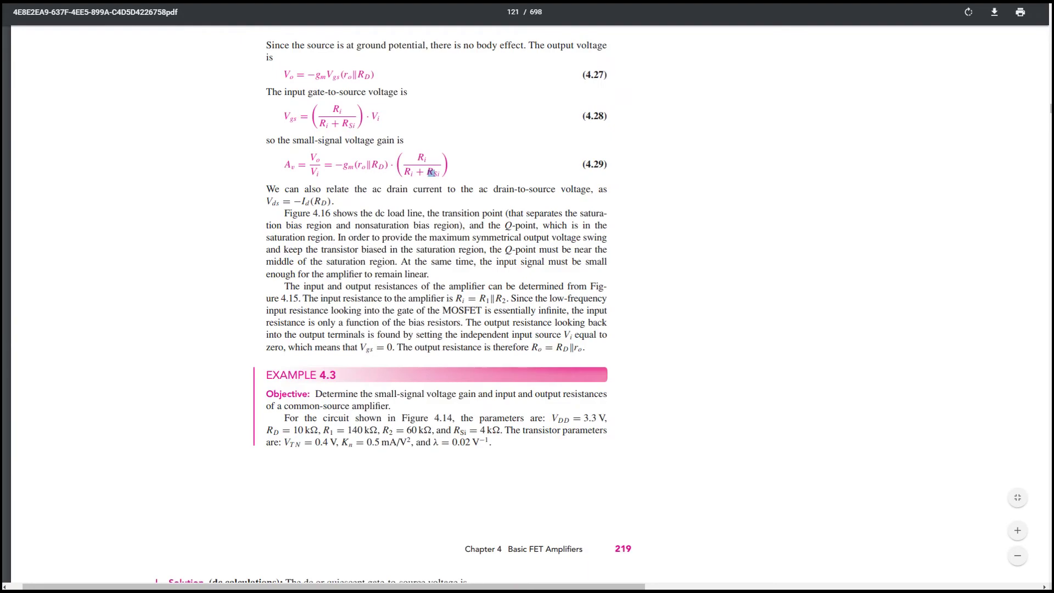
pyautogui.scroll(-20, 432, 173)
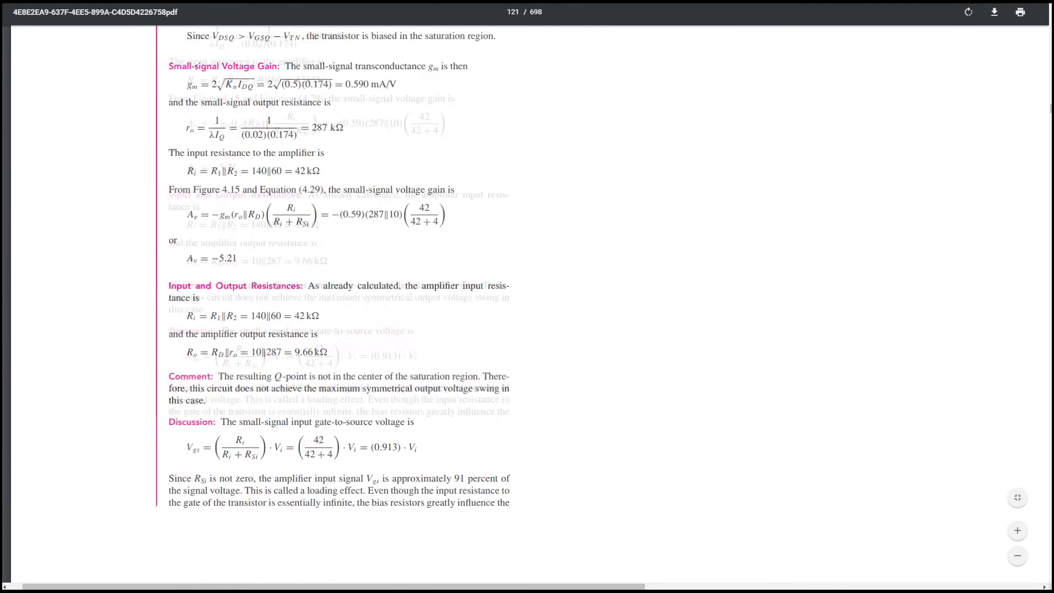
pyautogui.scroll(-5, 437, 302)
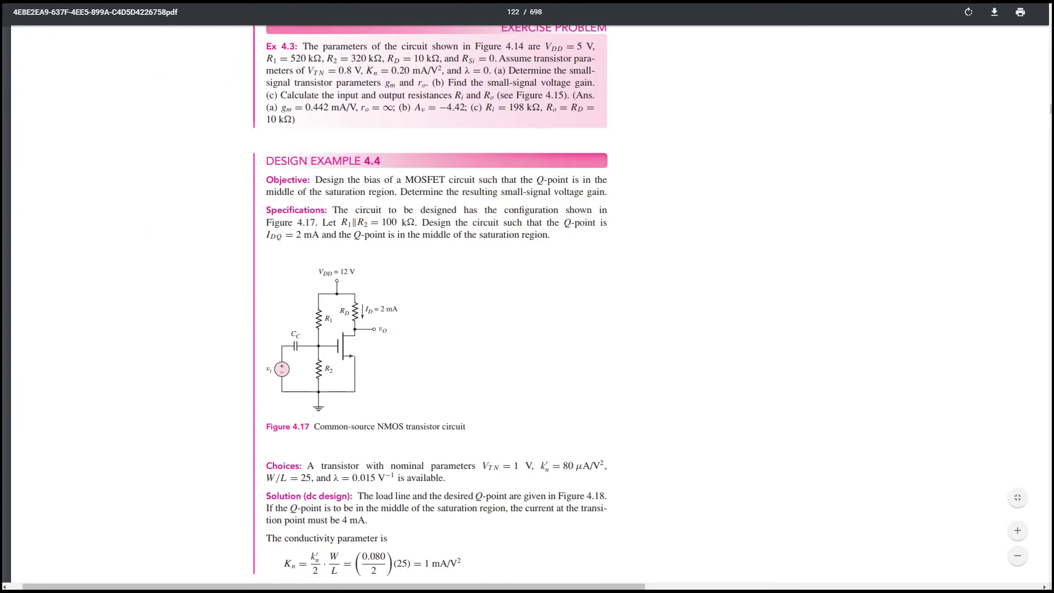
pyautogui.scroll(-4, 430, 299)
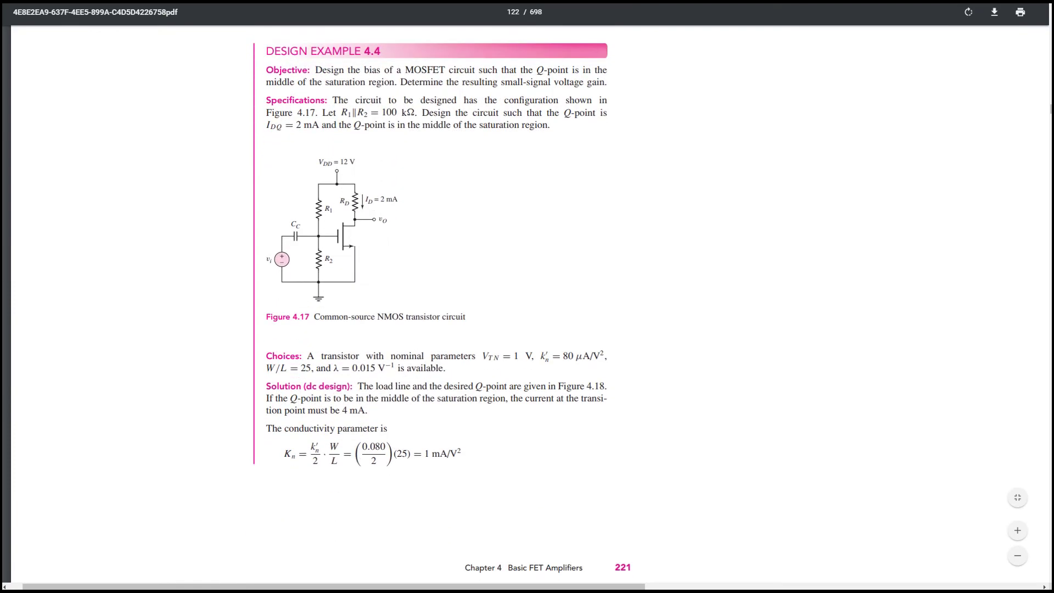
# Examine Design Example 4.4, including the NMOS circuit in Figure 4.17 and the DC load line in Figure 4.18
pyautogui.moveTo(277, 459); pyautogui.dragTo(291, 455)
pyautogui.moveTo(351, 189); pyautogui.dragTo(320, 160)
pyautogui.click(371, 205)
pyautogui.moveTo(344, 191); pyautogui.dragTo(345, 203)
pyautogui.click(359, 198)
pyautogui.click(357, 218)
pyautogui.scroll(-10, 528, 302)
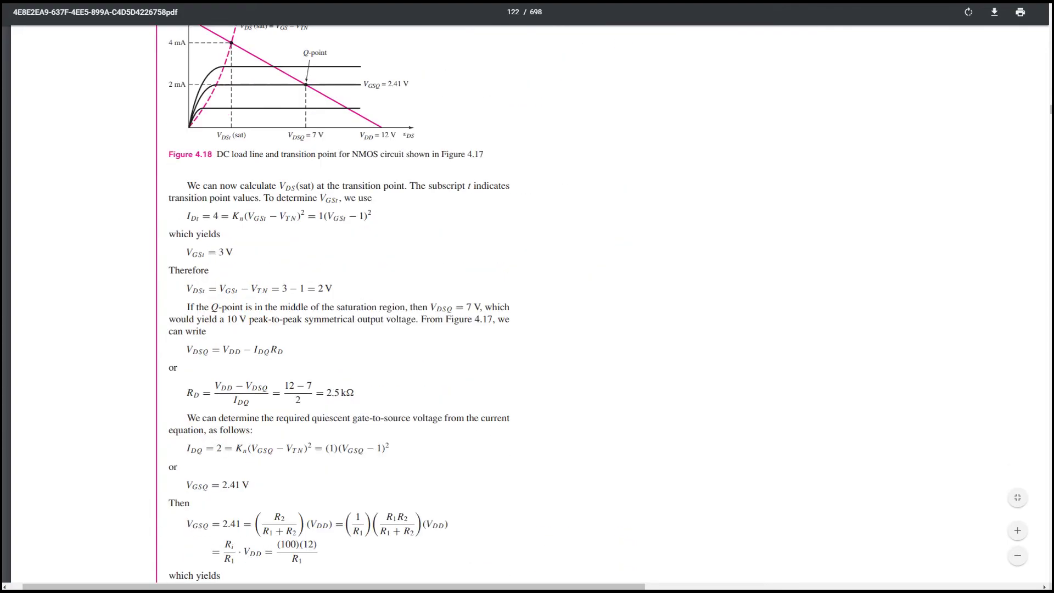
pyautogui.scroll(2, 527, 302)
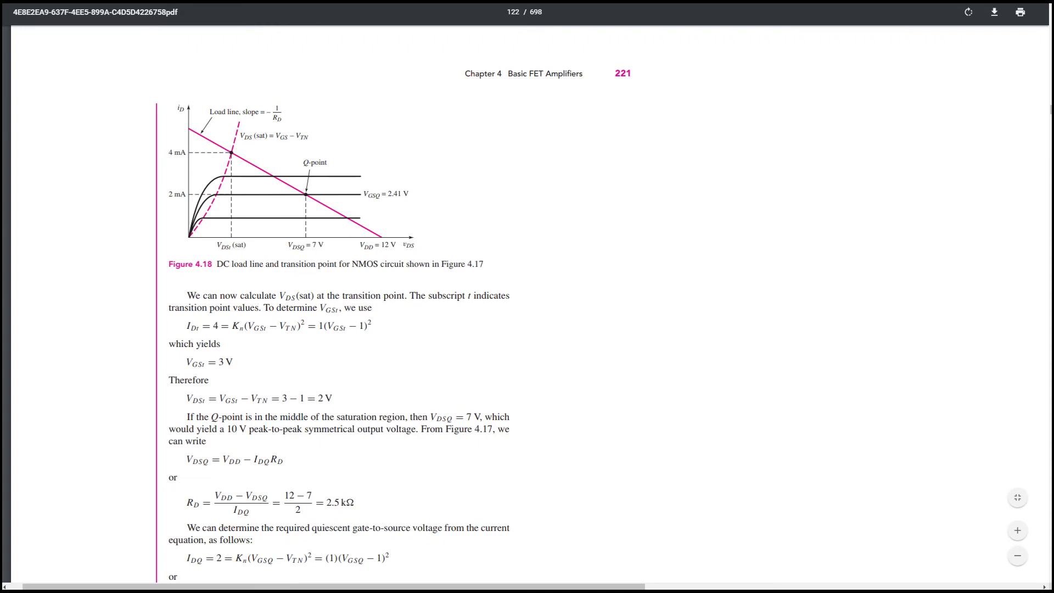
pyautogui.scroll(-15, 528, 302)
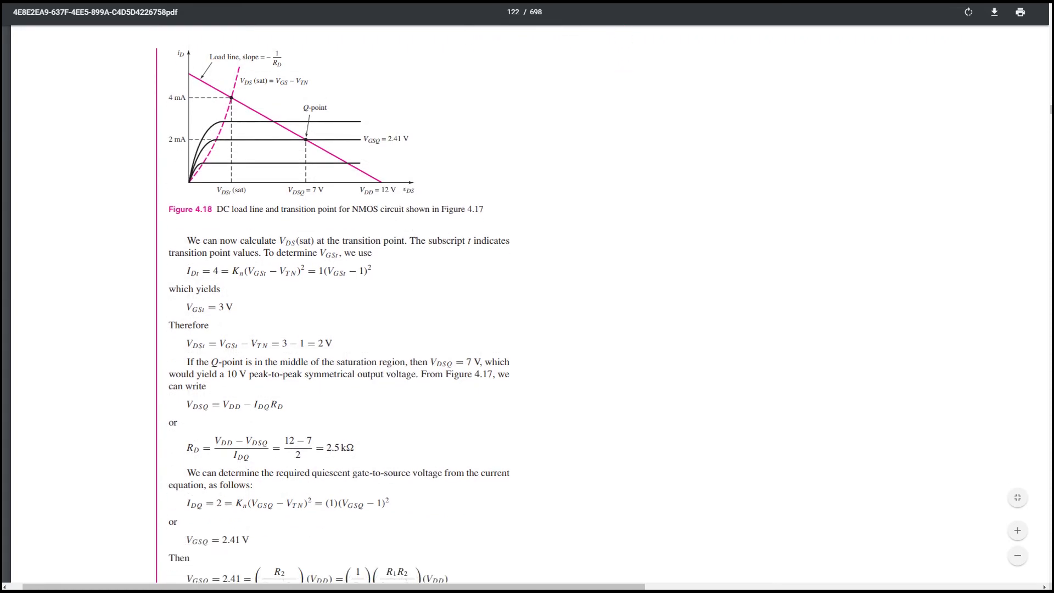
pyautogui.scroll(-5, 528, 302)
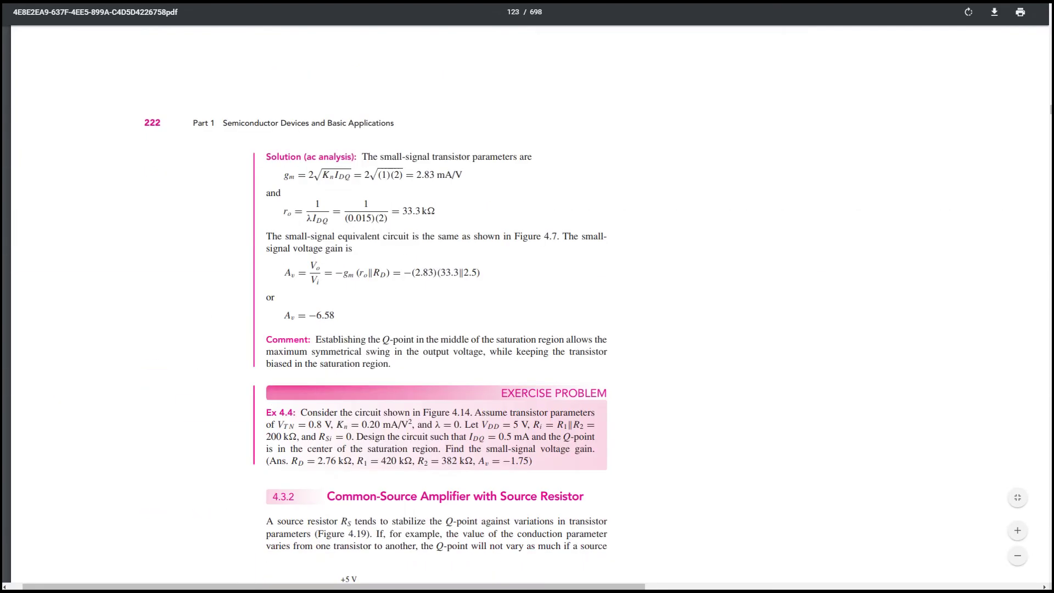
# Read the small-signal voltage gain solution of Design Example 4.4 and the source-resistor circuit in Figure 4.19
pyautogui.click(310, 316)
pyautogui.moveTo(300, 315); pyautogui.dragTo(322, 315)
pyautogui.doubleClick(330, 316)
pyautogui.click(288, 315)
pyautogui.scroll(-5, 324, 318)
pyautogui.scroll(-2, 324, 318)
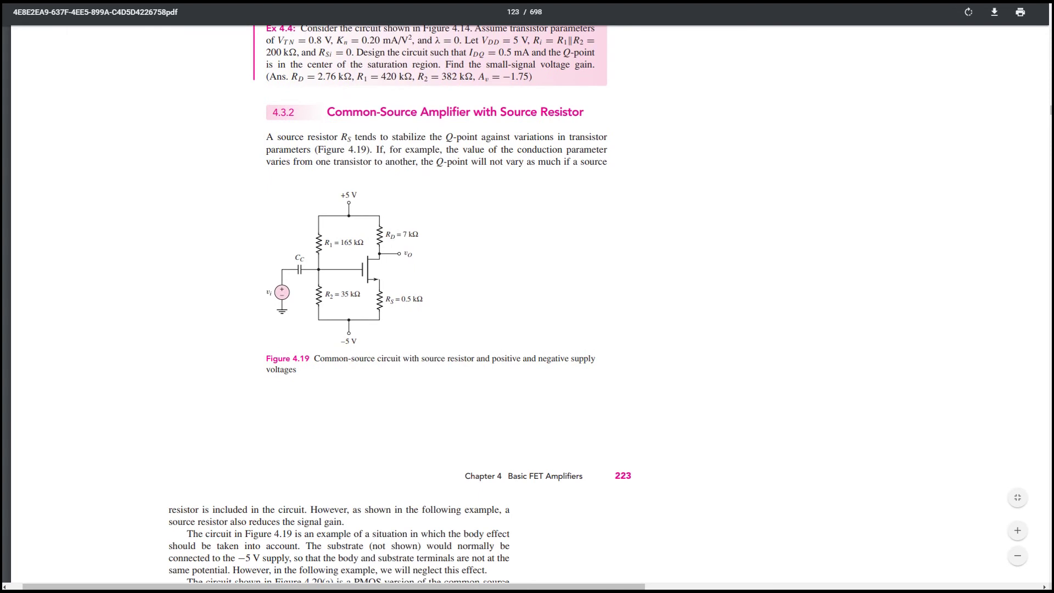
pyautogui.click(313, 271)
pyautogui.click(305, 267)
pyautogui.click(292, 270)
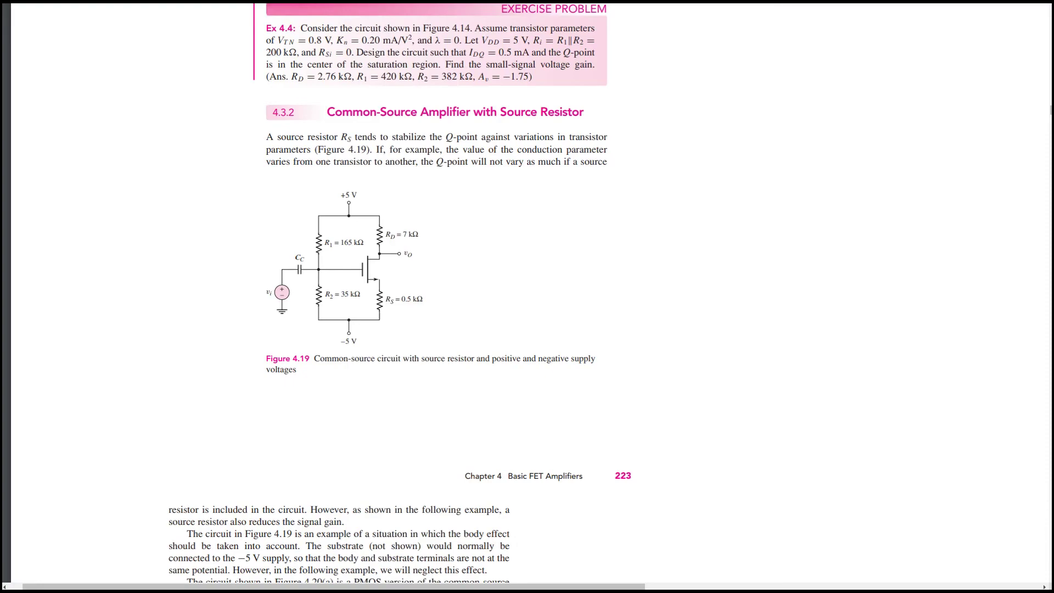
# Skim the textbook from Example 4.5 through the source bypass capacitor section to the common-drain amplifier examples
pyautogui.scroll(-10, 394, 294)
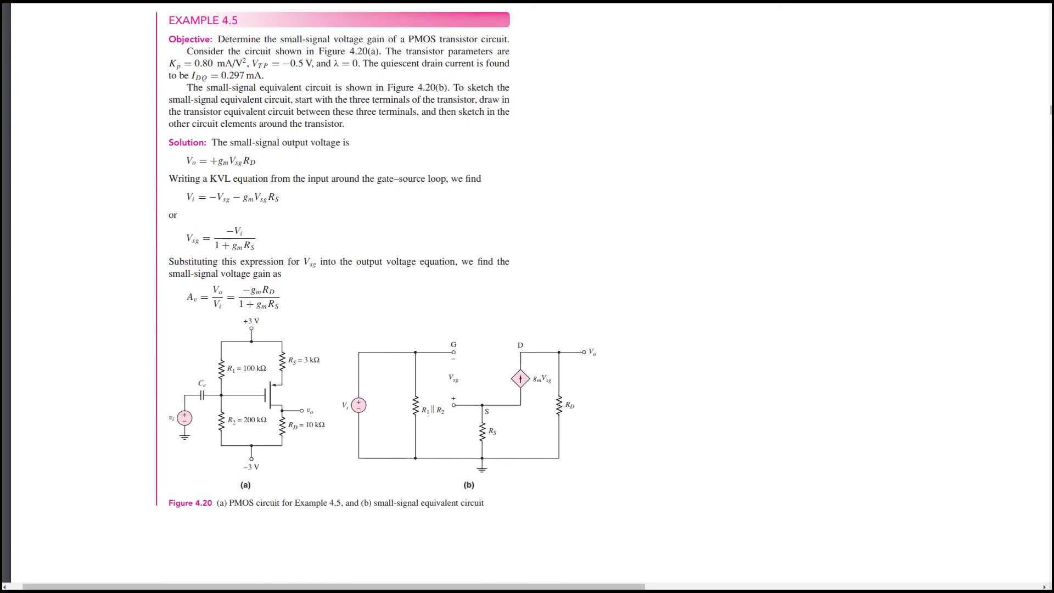
pyautogui.scroll(-2, 202, 382)
pyautogui.scroll(-15, 202, 383)
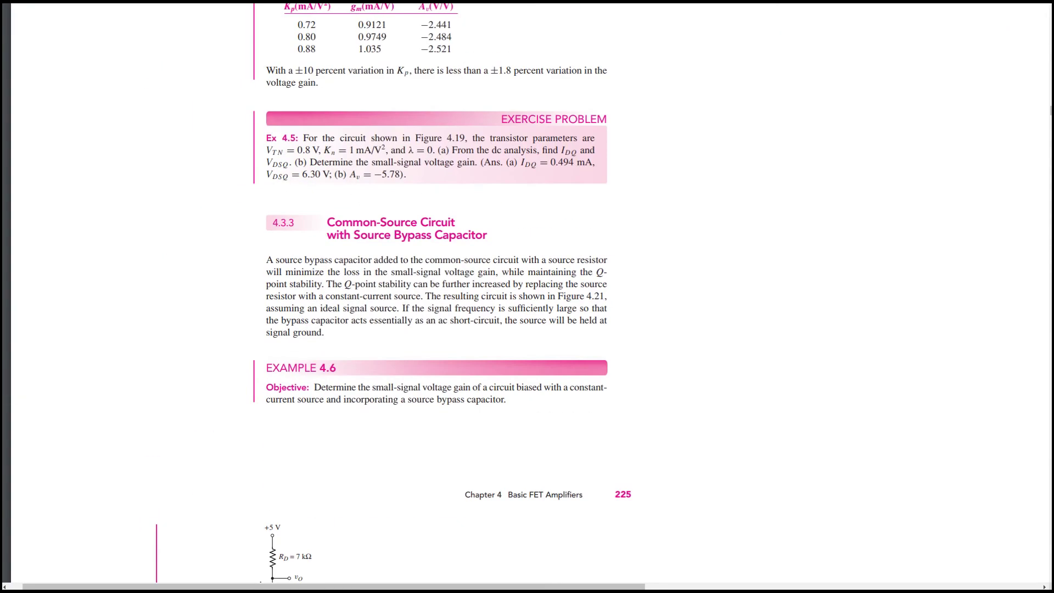
pyautogui.scroll(-5, 436, 297)
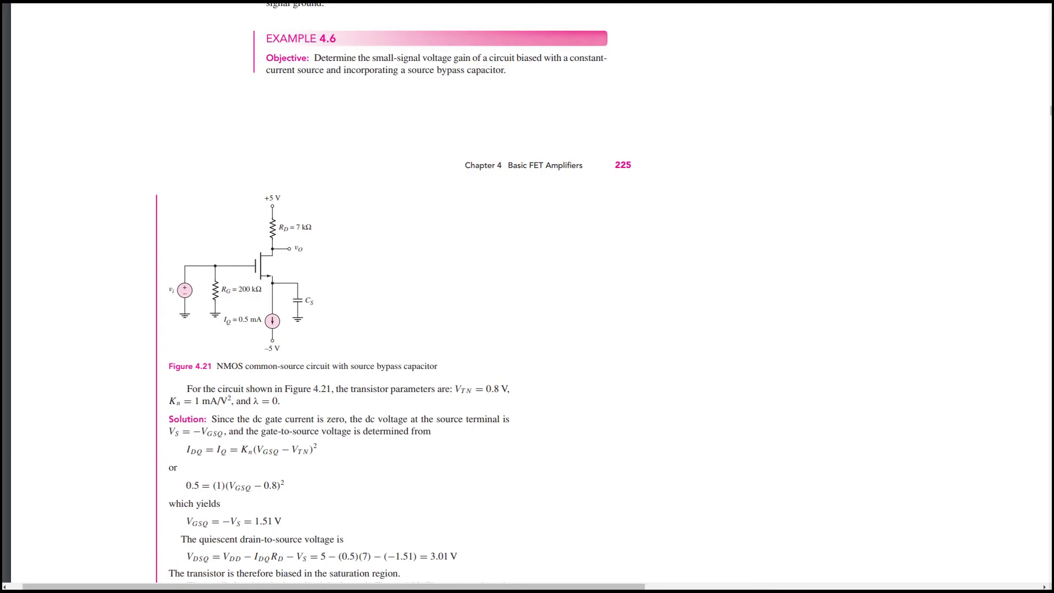
pyautogui.scroll(-15, 437, 297)
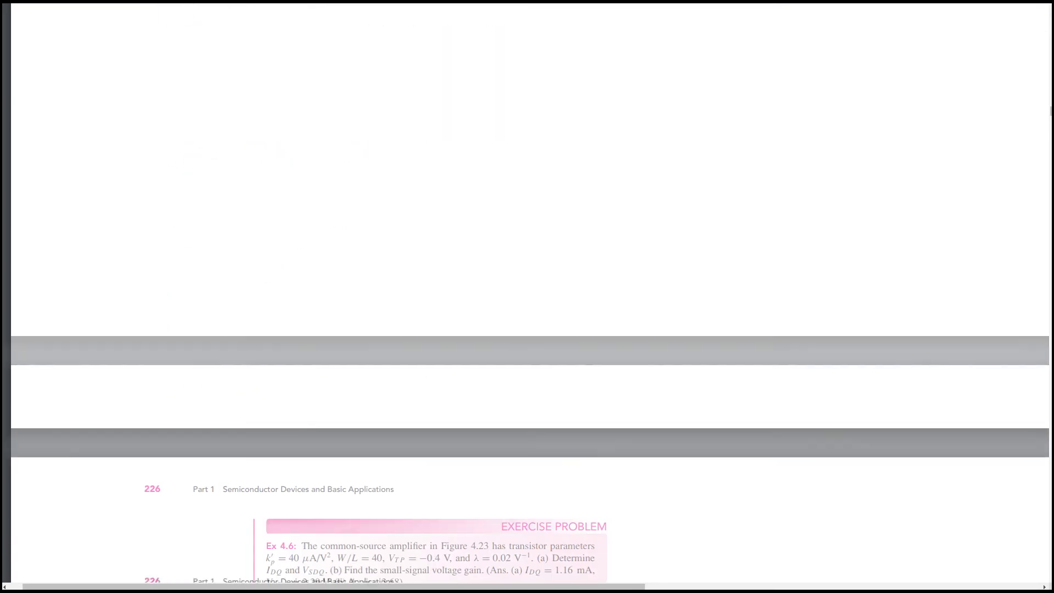
pyautogui.scroll(-5, 437, 297)
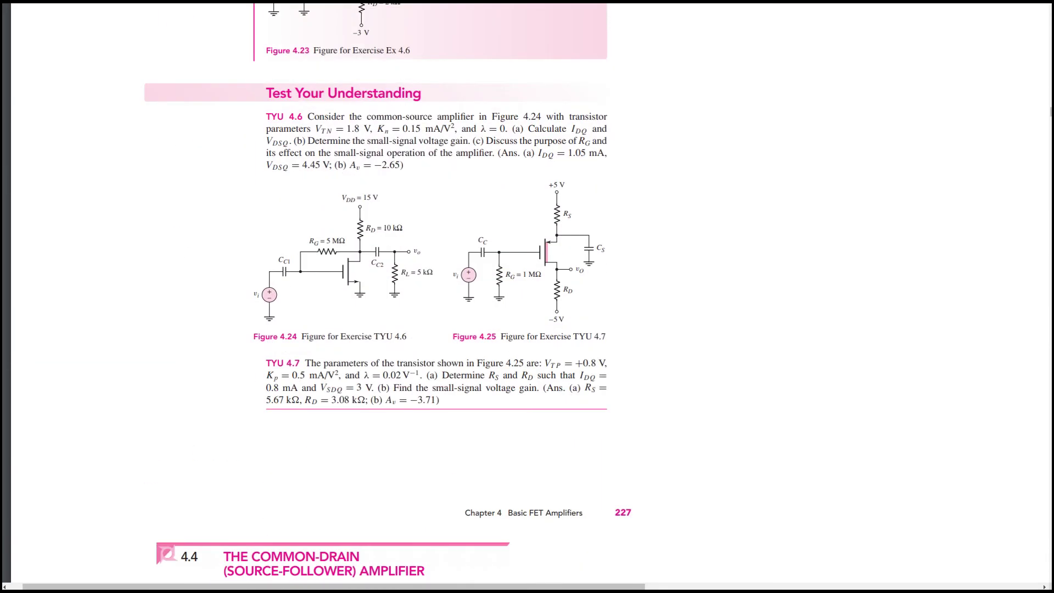
pyautogui.scroll(-10, 436, 297)
pyautogui.scroll(2, 436, 296)
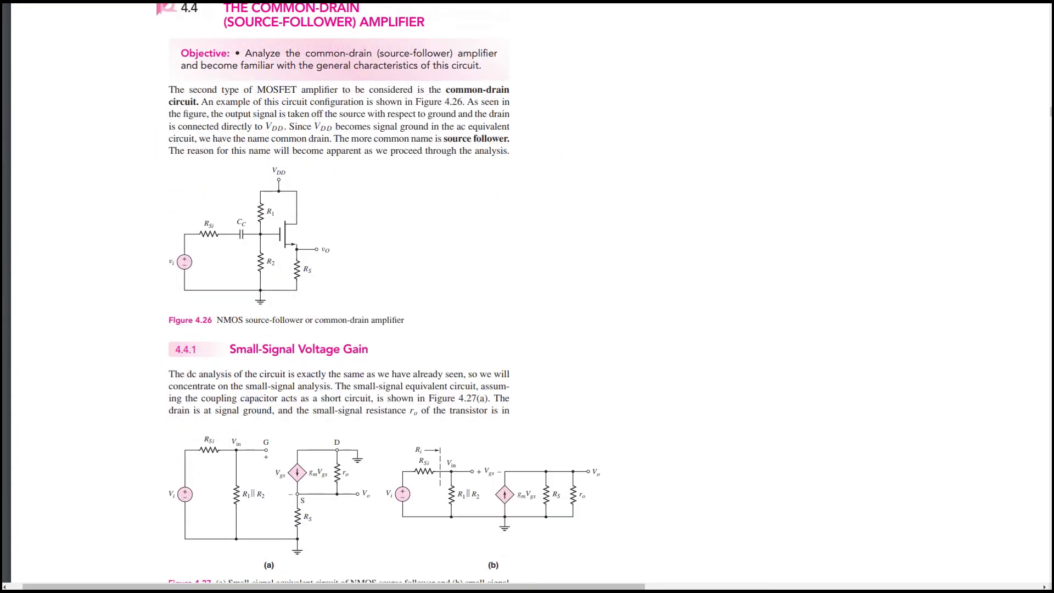
pyautogui.scroll(1, 437, 297)
pyautogui.scroll(-15, 437, 297)
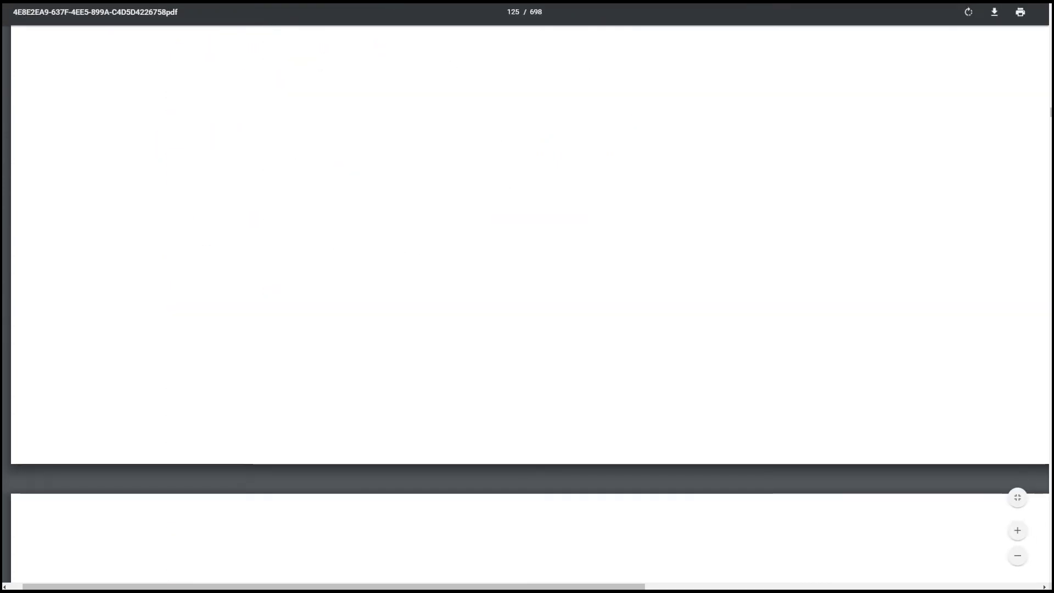
pyautogui.scroll(-15, 437, 296)
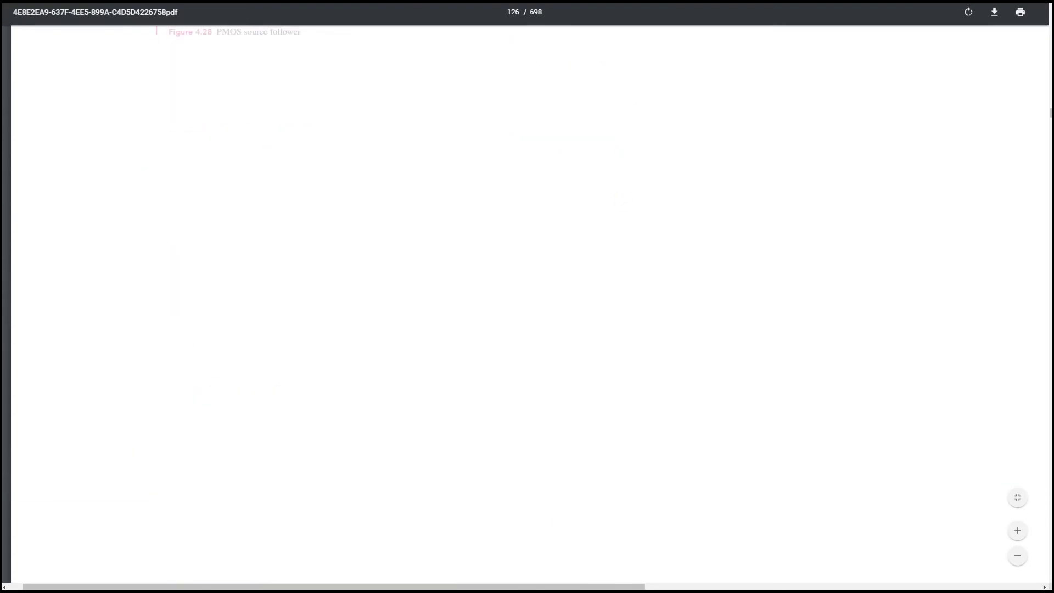
pyautogui.scroll(-15, 436, 297)
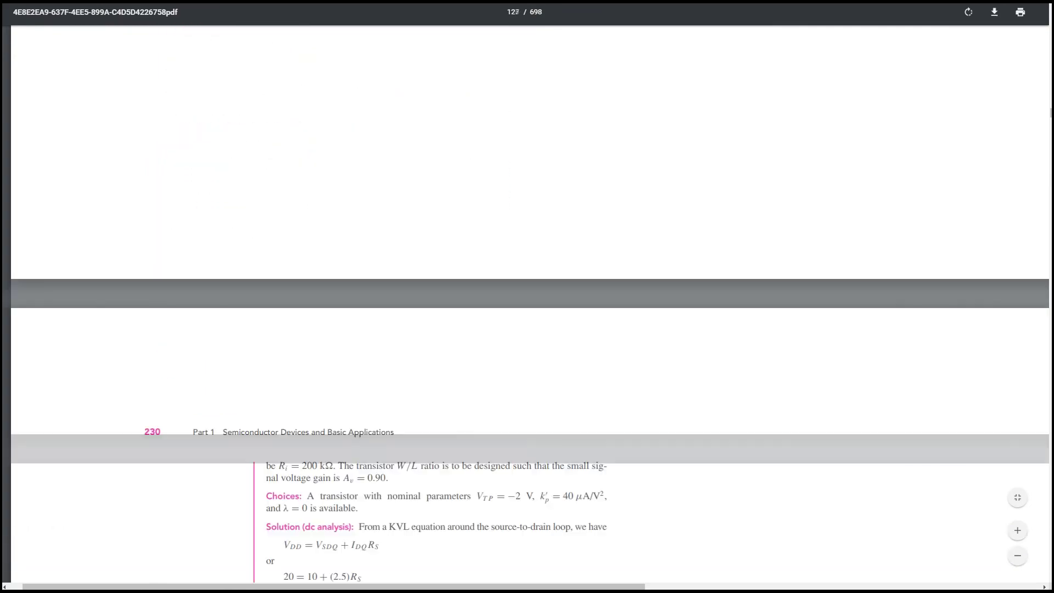
pyautogui.scroll(-8, 437, 296)
# Switch to CircuitLab and inspect the carrier and modulation source section and the C1, C2, L1 tuned circuit
pyautogui.hotkey('alt', 'Tab')
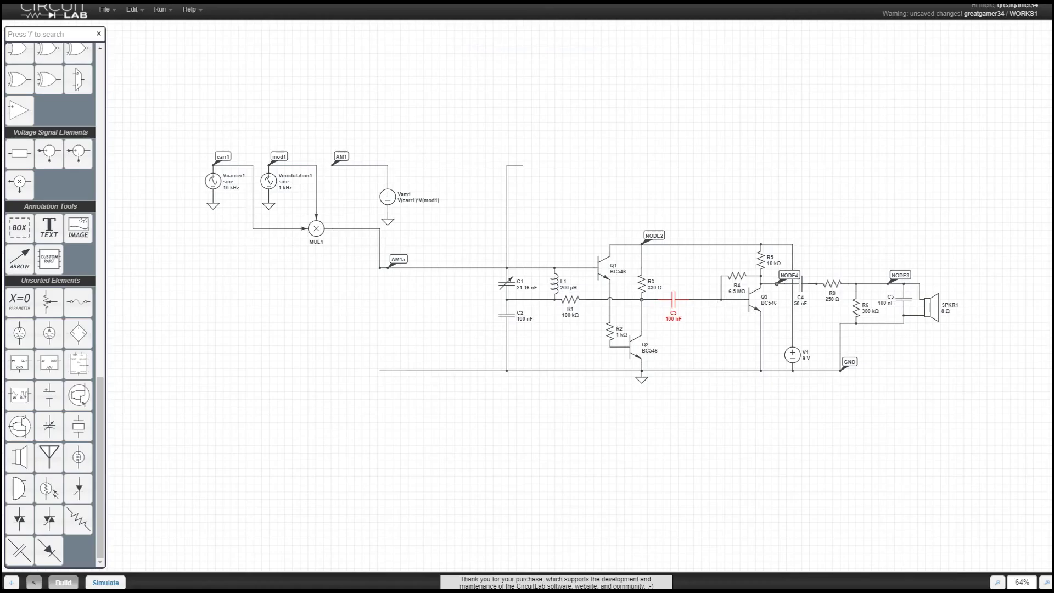
pyautogui.click(656, 277)
pyautogui.moveTo(235, 118); pyautogui.dragTo(354, 281)
pyautogui.click(427, 268)
pyautogui.moveTo(492, 255); pyautogui.dragTo(553, 302)
pyautogui.click(507, 170)
pyautogui.moveTo(485, 243); pyautogui.dragTo(562, 309)
pyautogui.click(482, 295)
pyautogui.rightClick(219, 184)
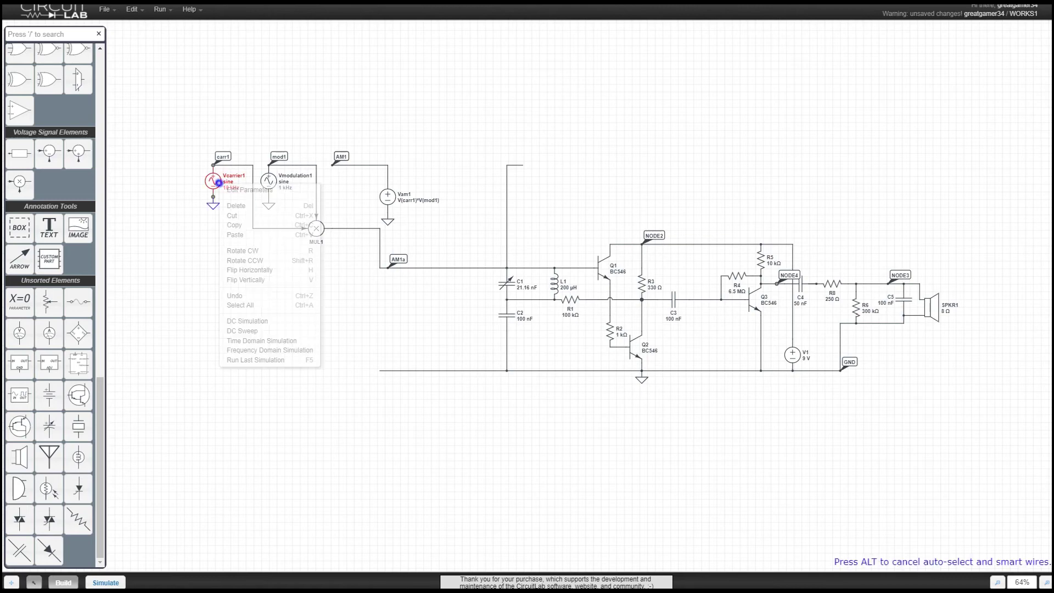
pyautogui.press('Escape')
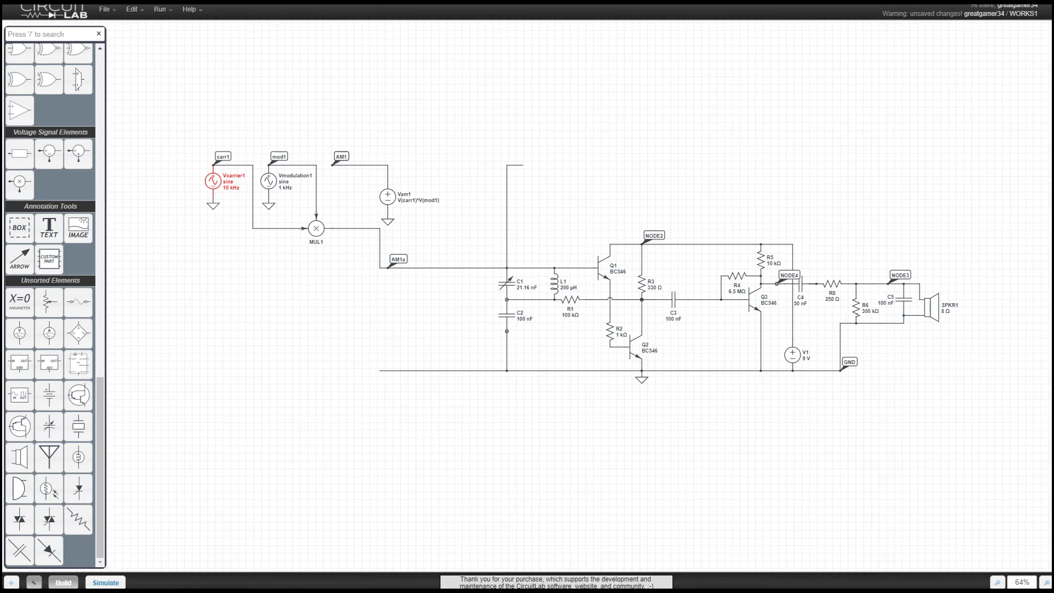
# Inspect the Q1 and Q2 transistor stage of the receiver circuit
pyautogui.moveTo(603, 220); pyautogui.dragTo(648, 402)
pyautogui.click(621, 402)
pyautogui.click(607, 267)
pyautogui.click(634, 347)
pyautogui.click(608, 268)
pyautogui.click(636, 354)
pyautogui.click(666, 279)
# Check the DC offset and amplitude parameters of the Vcarrier1 and Vmodulation1 sources
pyautogui.click(214, 180)
pyautogui.doubleClick(213, 181)
pyautogui.click(302, 199)
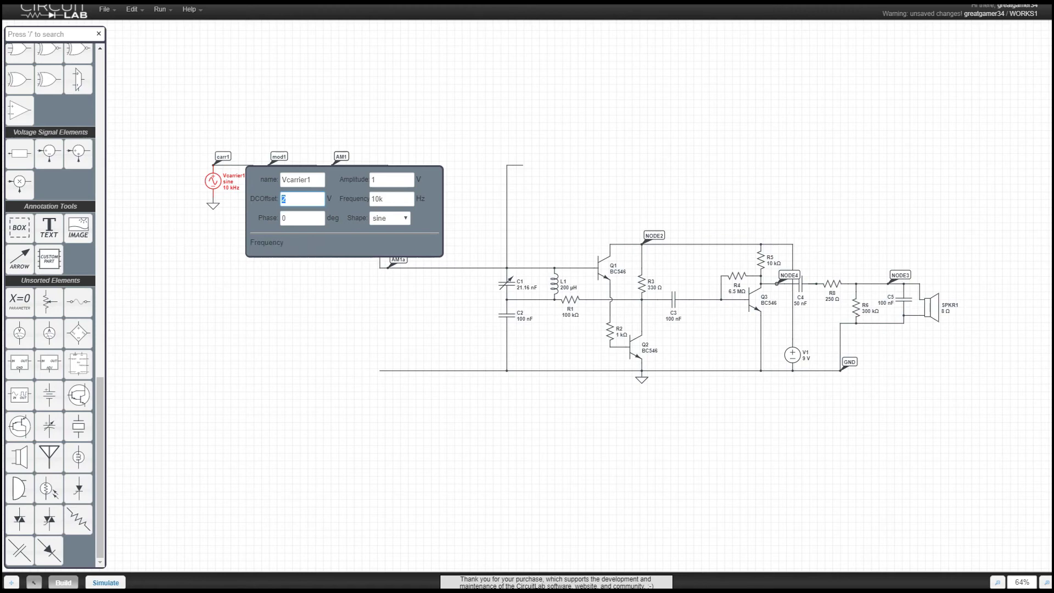
pyautogui.click(464, 171)
pyautogui.doubleClick(268, 180)
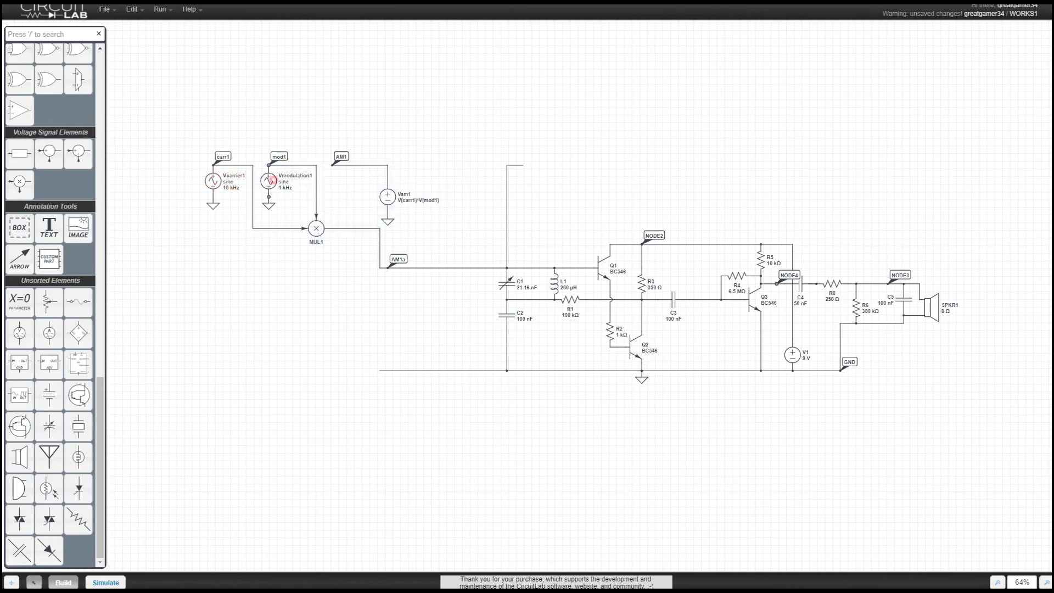
pyautogui.click(369, 199)
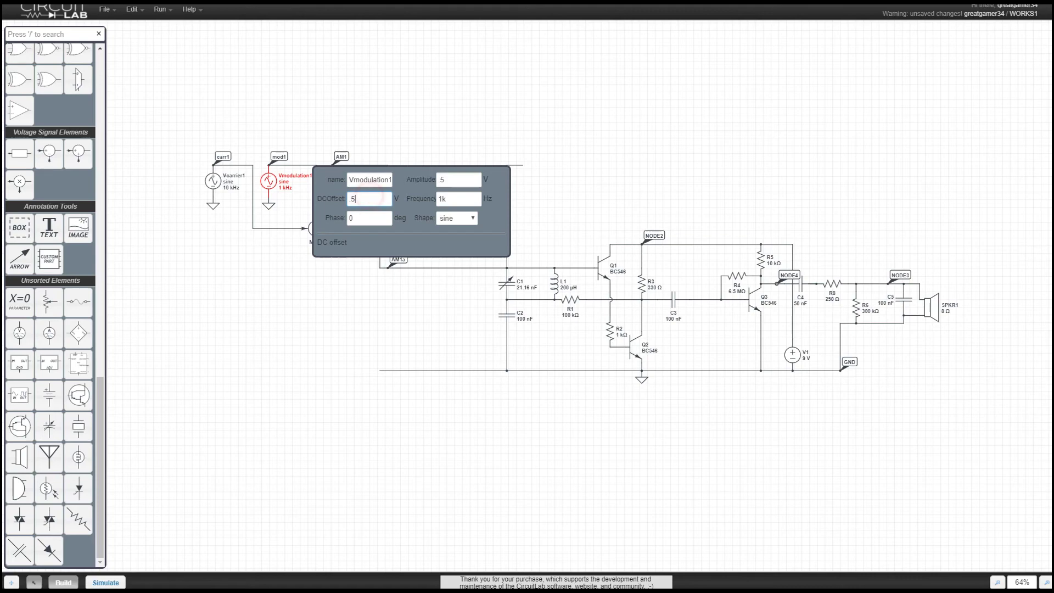
pyautogui.click(458, 179)
pyautogui.click(500, 134)
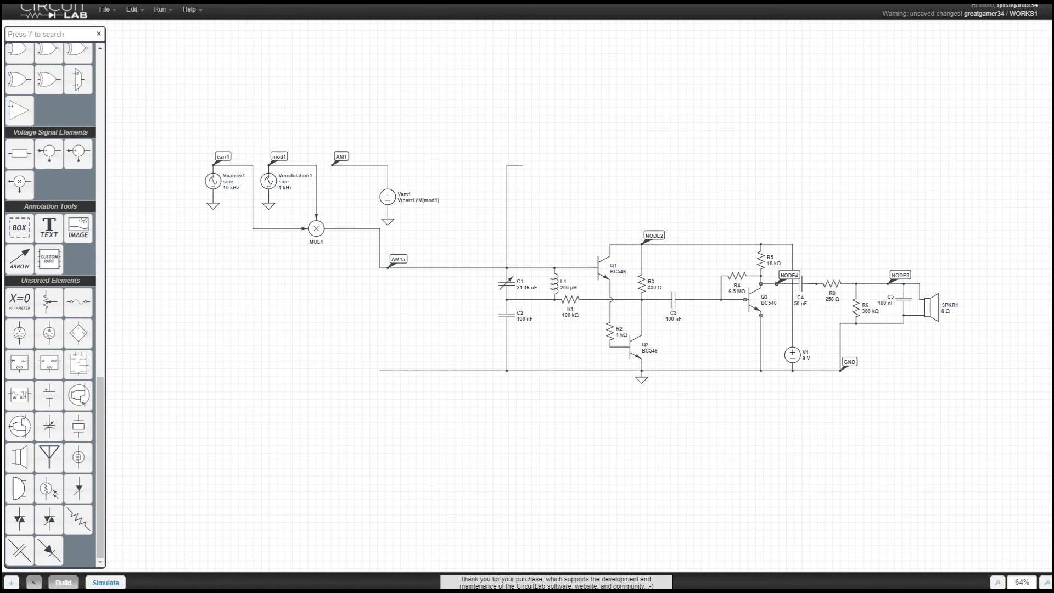
# Inspect the Q3 amplifier stage with resistors R4 and R5, and the output network leading to NODE3
pyautogui.click(753, 300)
pyautogui.click(600, 269)
pyautogui.click(736, 277)
pyautogui.click(753, 300)
pyautogui.click(736, 287)
pyautogui.click(762, 259)
pyautogui.click(737, 287)
pyautogui.moveTo(799, 264); pyautogui.dragTo(921, 336)
pyautogui.click(846, 302)
pyautogui.click(900, 275)
# Run the time-domain simulation without the V(NODE3) output and close the resulting plot
pyautogui.click(110, 583)
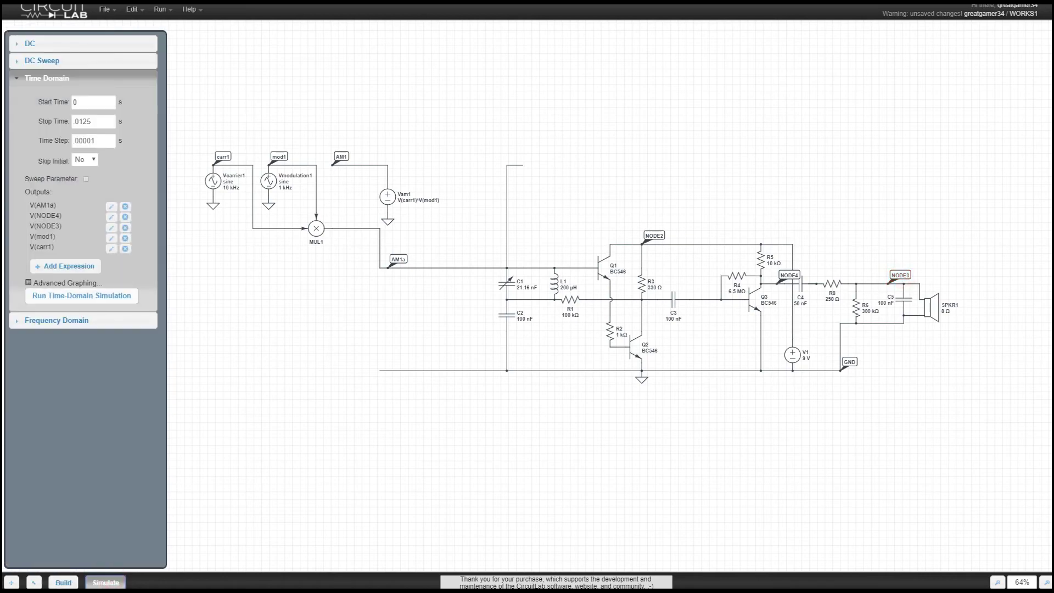
pyautogui.click(125, 227)
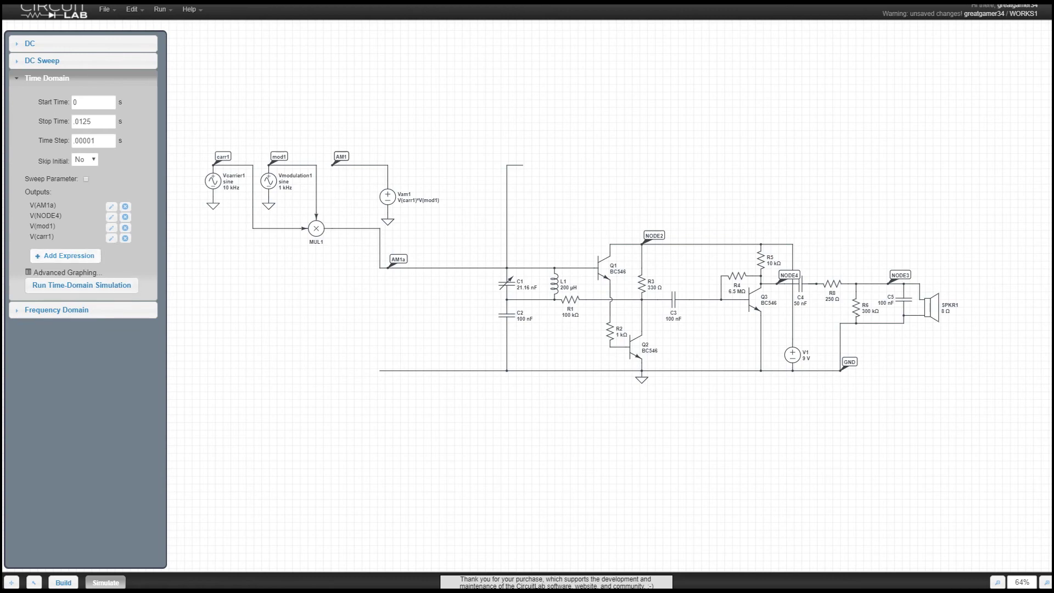
pyautogui.click(74, 285)
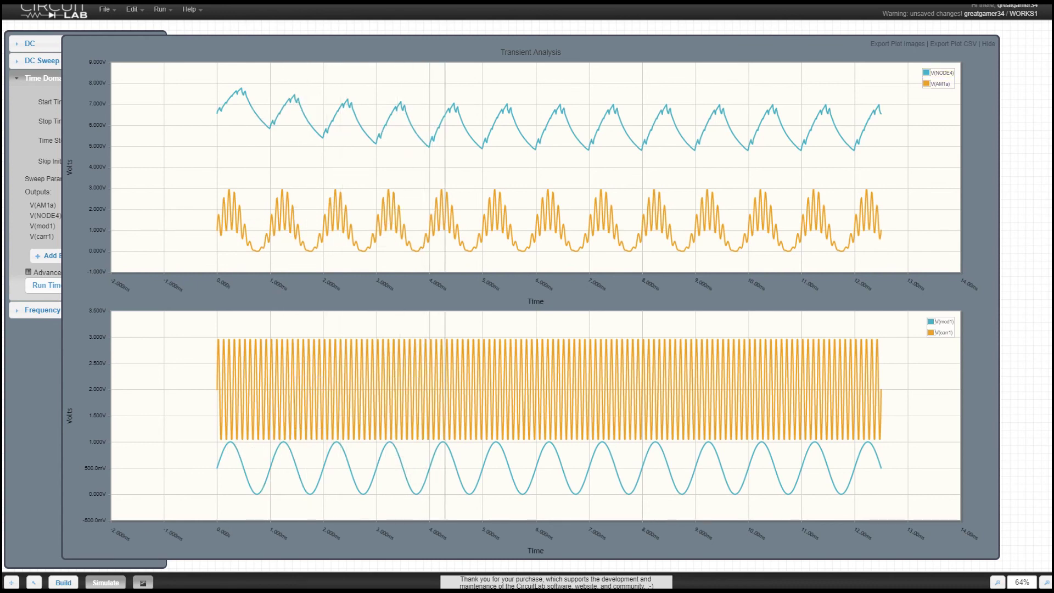
pyautogui.moveTo(483, 147)
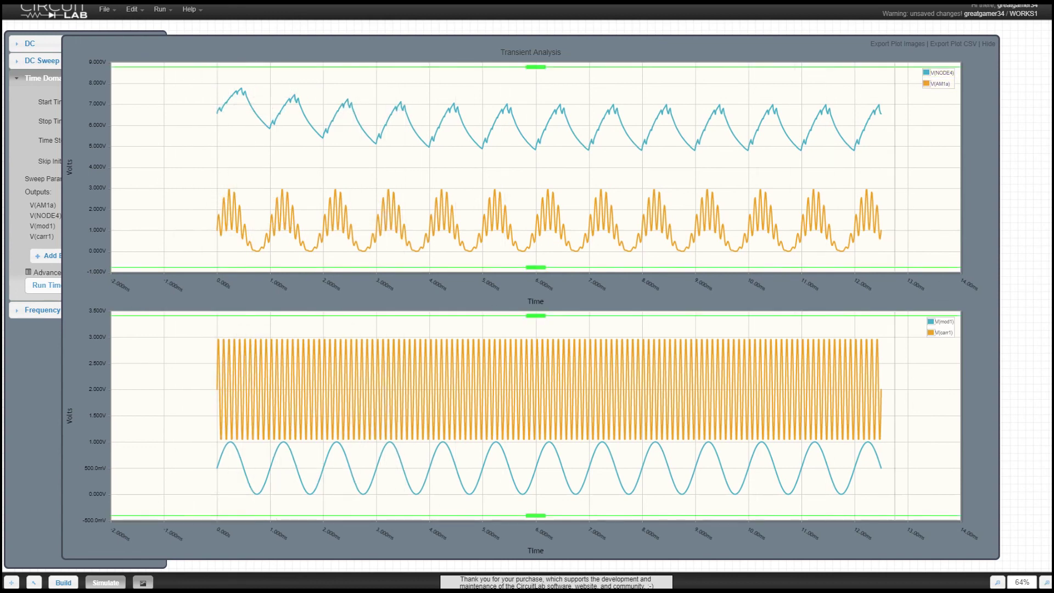
pyautogui.click(989, 44)
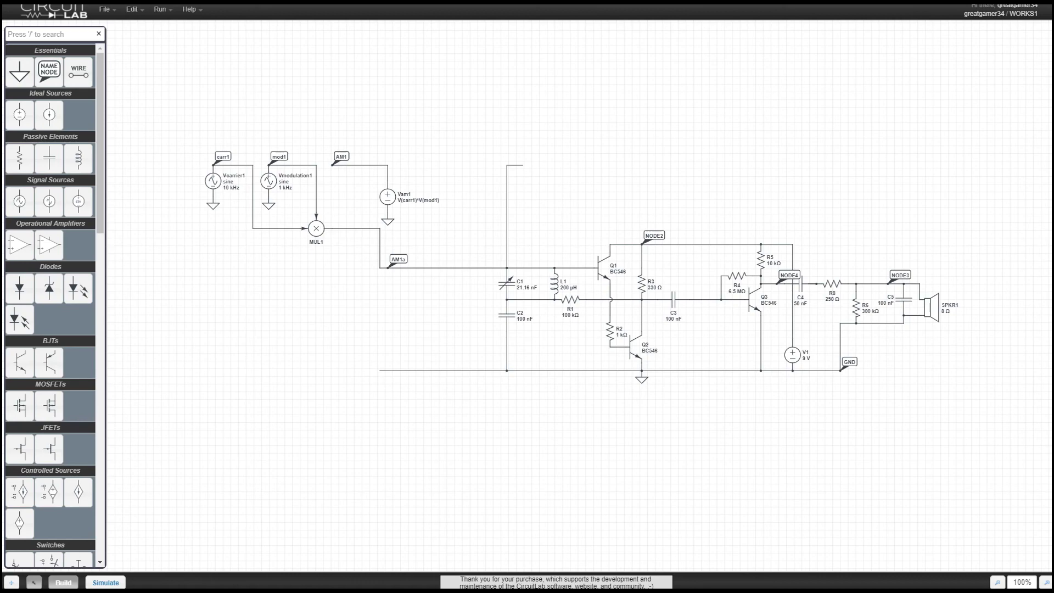
# Review the signal-source section, the three transistors and the open wire above C1 in the schematic
pyautogui.moveTo(198, 113); pyautogui.dragTo(379, 241)
pyautogui.click(556, 222)
pyautogui.click(633, 338)
pyautogui.click(755, 298)
pyautogui.moveTo(165, 125); pyautogui.dragTo(320, 292)
pyautogui.moveTo(181, 117); pyautogui.dragTo(336, 278)
pyautogui.moveTo(165, 94); pyautogui.dragTo(345, 280)
pyautogui.click(506, 159)
pyautogui.moveTo(492, 158); pyautogui.dragTo(522, 199)
pyautogui.moveTo(490, 149); pyautogui.dragTo(529, 220)
pyautogui.moveTo(491, 149); pyautogui.dragTo(533, 226)
# Select the entire circuit, from the carrier source to the speaker
pyautogui.moveTo(205, 149); pyautogui.dragTo(344, 244)
pyautogui.moveTo(190, 142); pyautogui.dragTo(965, 376)
pyautogui.moveTo(968, 378)
pyautogui.mouseDown()
pyautogui.moveTo(470, 348)
pyautogui.moveTo(148, 147)
pyautogui.moveTo(156, 131)
pyautogui.moveTo(174, 185)
pyautogui.moveTo(476, 385)
pyautogui.moveTo(881, 391)
pyautogui.moveTo(919, 369)
pyautogui.moveTo(950, 386)
pyautogui.mouseUp()
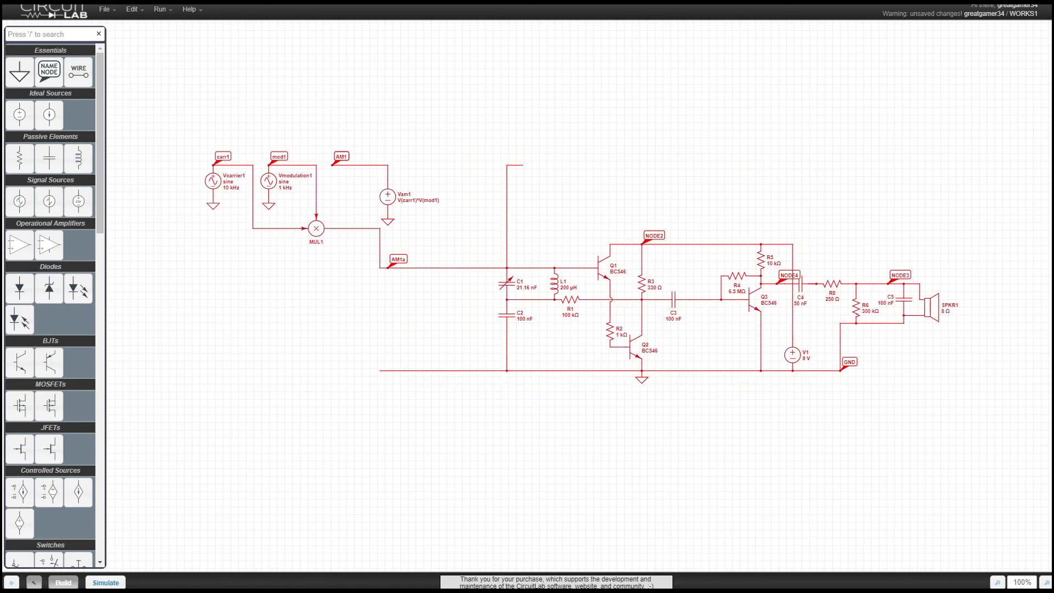